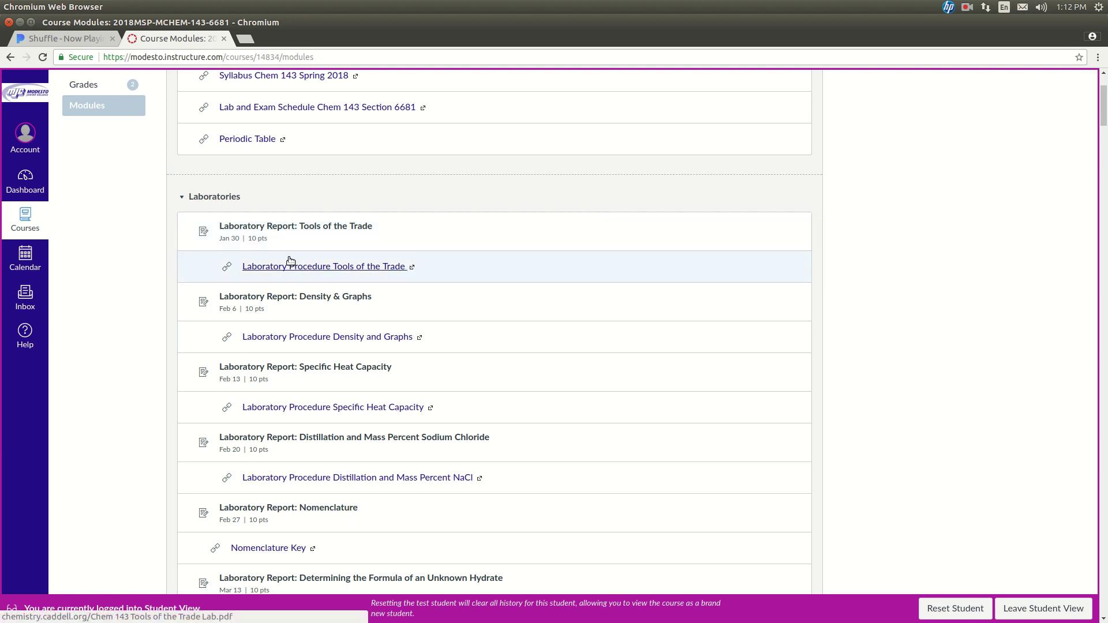
Step: Open the 'Laboratory Report: Tools of the Trade' assignment and its 'Lab Report Tools of the Trade' PDF
{"action": "left_click", "coordinate": [273, 229]}
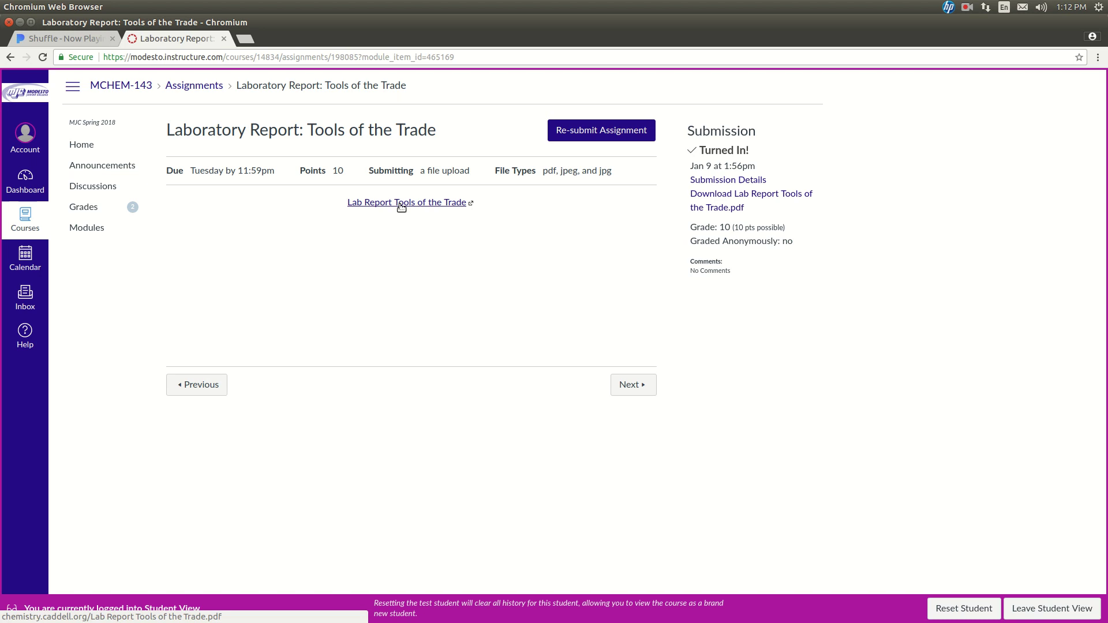
{"action": "left_click", "coordinate": [401, 203]}
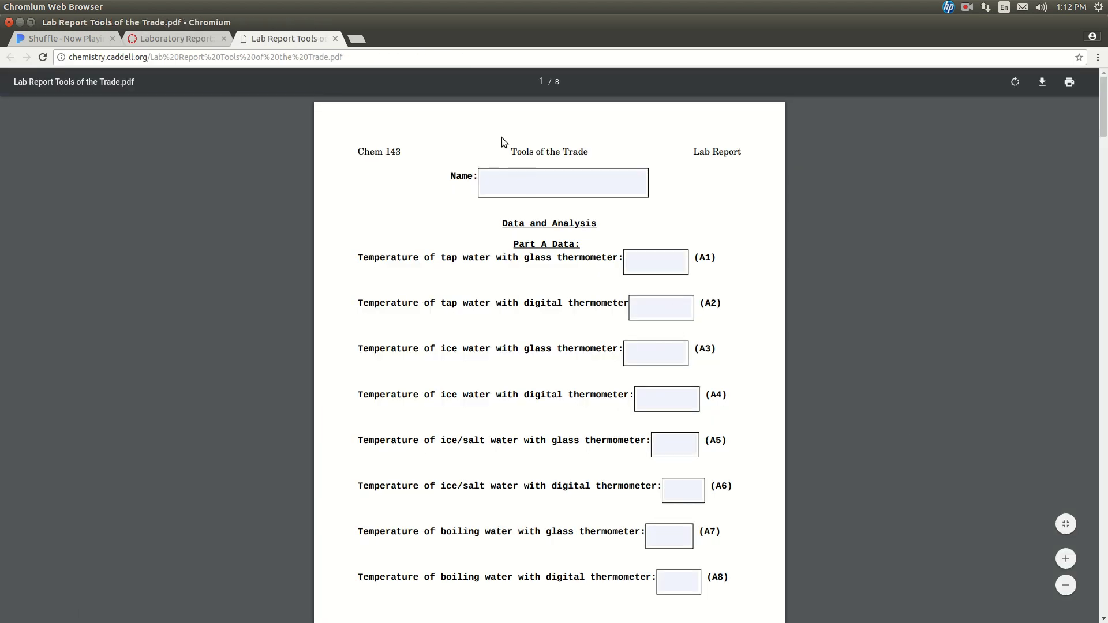
Step: Enter the student's name in the Name field of the report form
{"action": "left_click", "coordinate": [507, 187]}
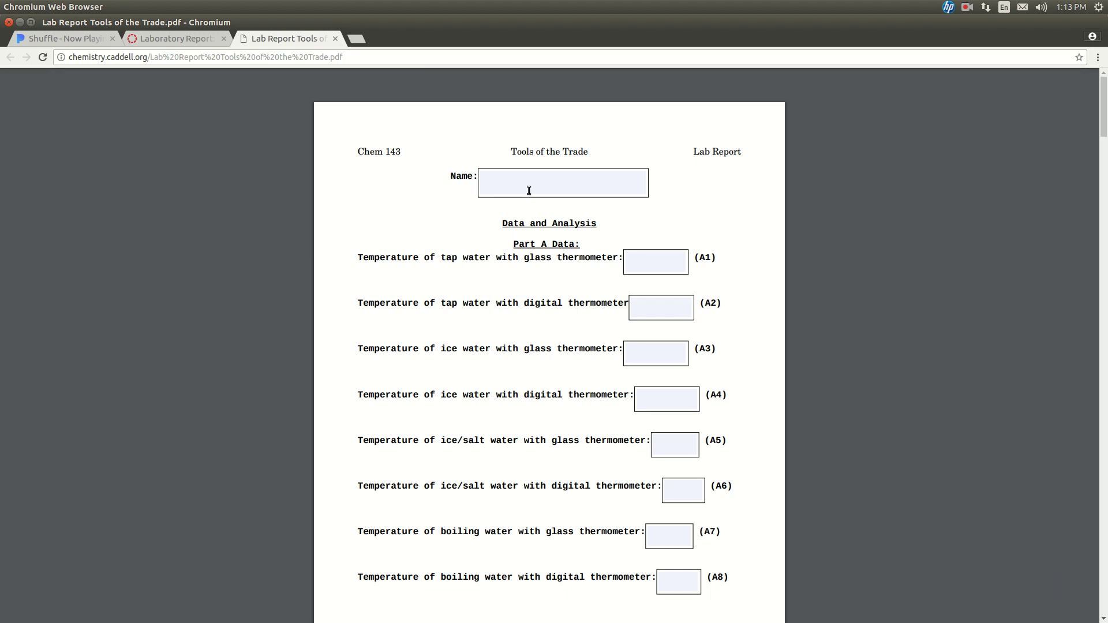
{"action": "left_click", "coordinate": [525, 187]}
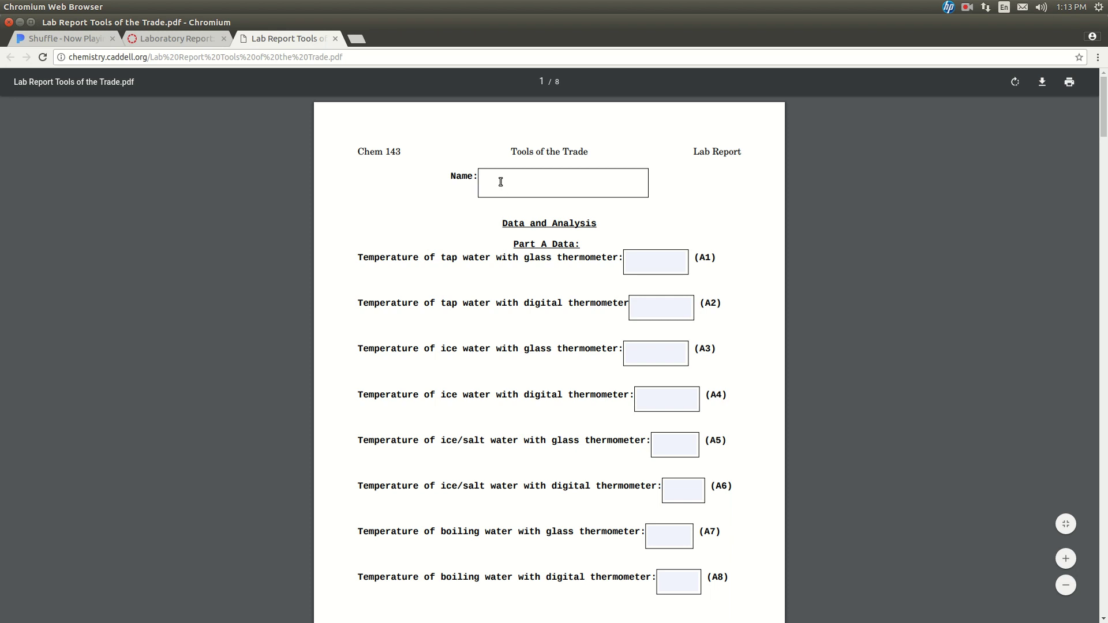
Step: Enter the tap water temperatures: 21.1 °C in A1 and 22.7 °C in A2
{"action": "left_click", "coordinate": [678, 267]}
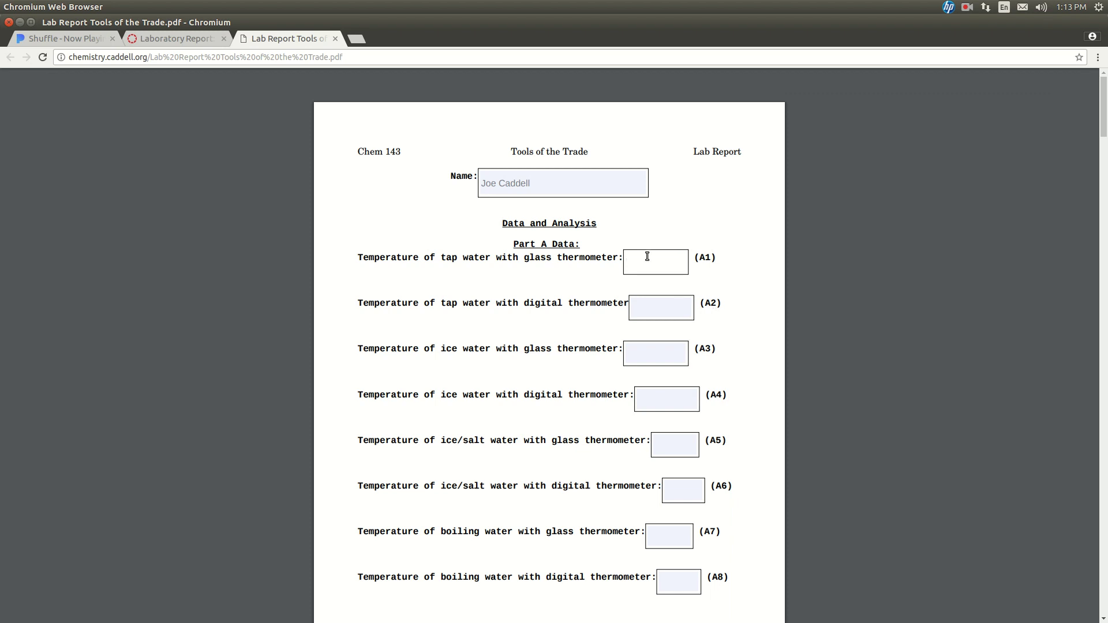
{"action": "type", "text": "21.1"}
{"action": "type", "text": "°C"}
{"action": "left_click", "coordinate": [655, 311]}
{"action": "type", "text": "22"}
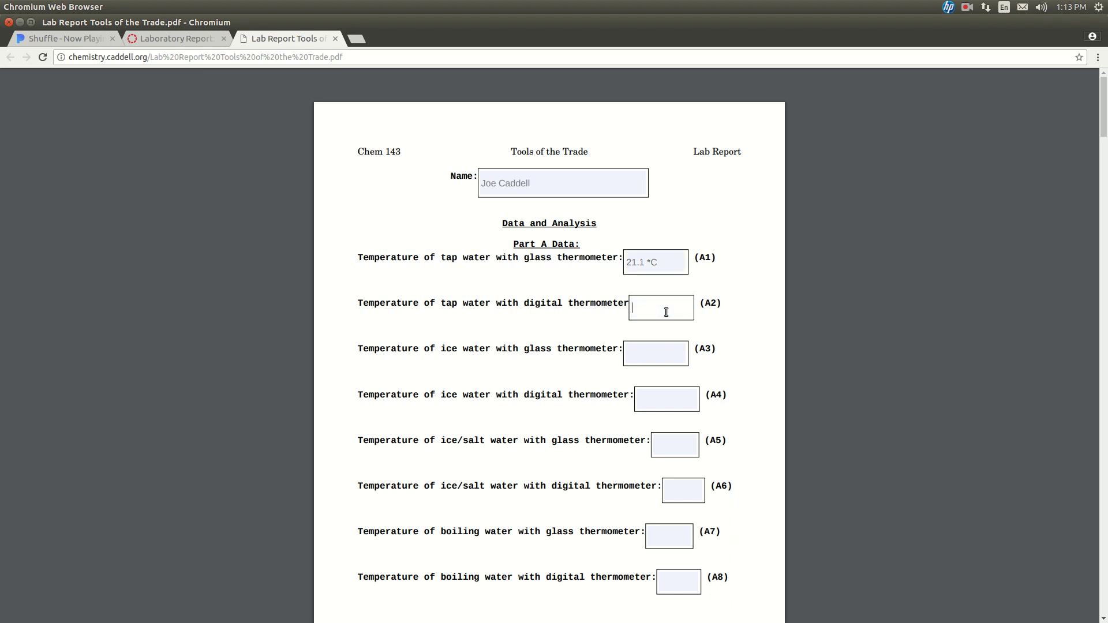
{"action": "type", "text": "."}
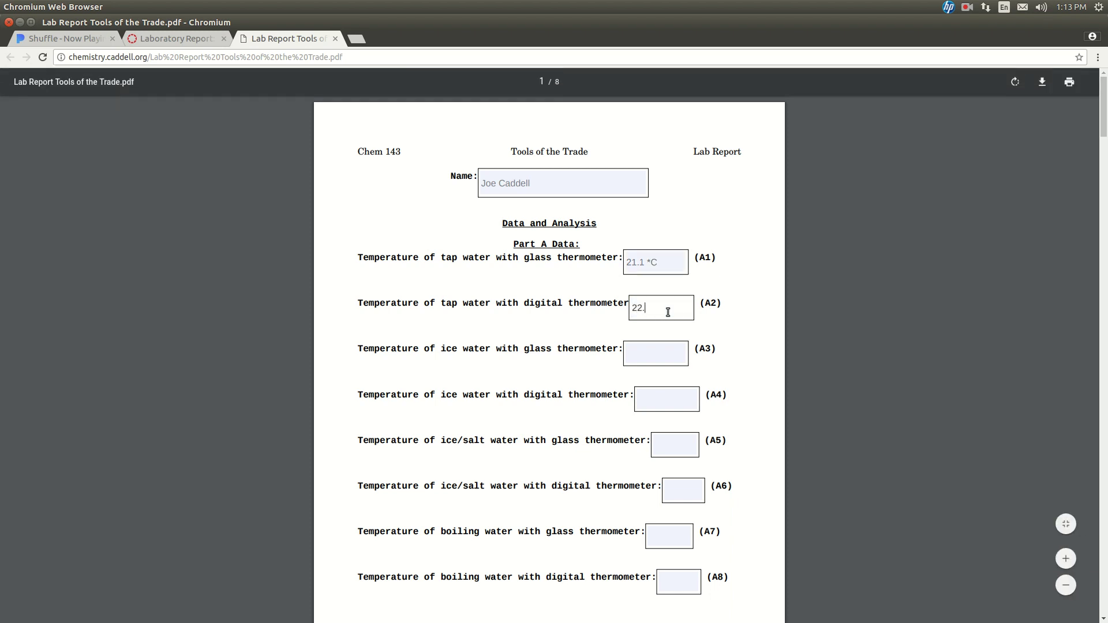
{"action": "type", "text": "7 *C"}
{"action": "left_click", "coordinate": [663, 363]}
{"action": "scroll", "coordinate": [666, 368], "scroll_direction": "down", "scroll_amount": 8}
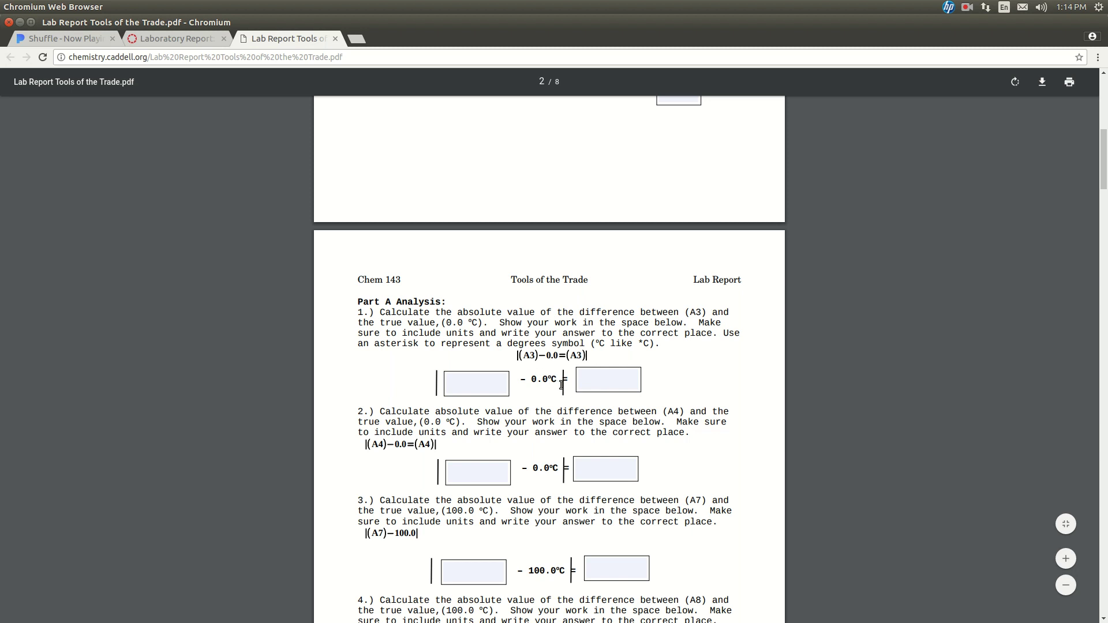
{"action": "left_click", "coordinate": [598, 382]}
{"action": "scroll", "coordinate": [504, 382], "scroll_direction": "up", "scroll_amount": 3}
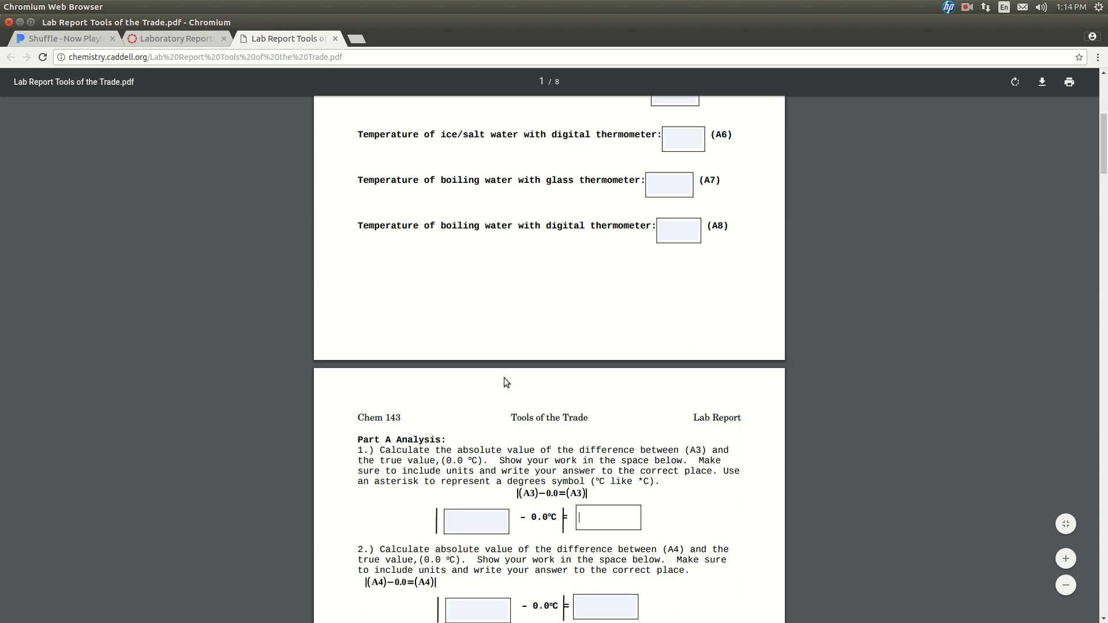
{"action": "scroll", "coordinate": [504, 377], "scroll_direction": "up", "scroll_amount": 8}
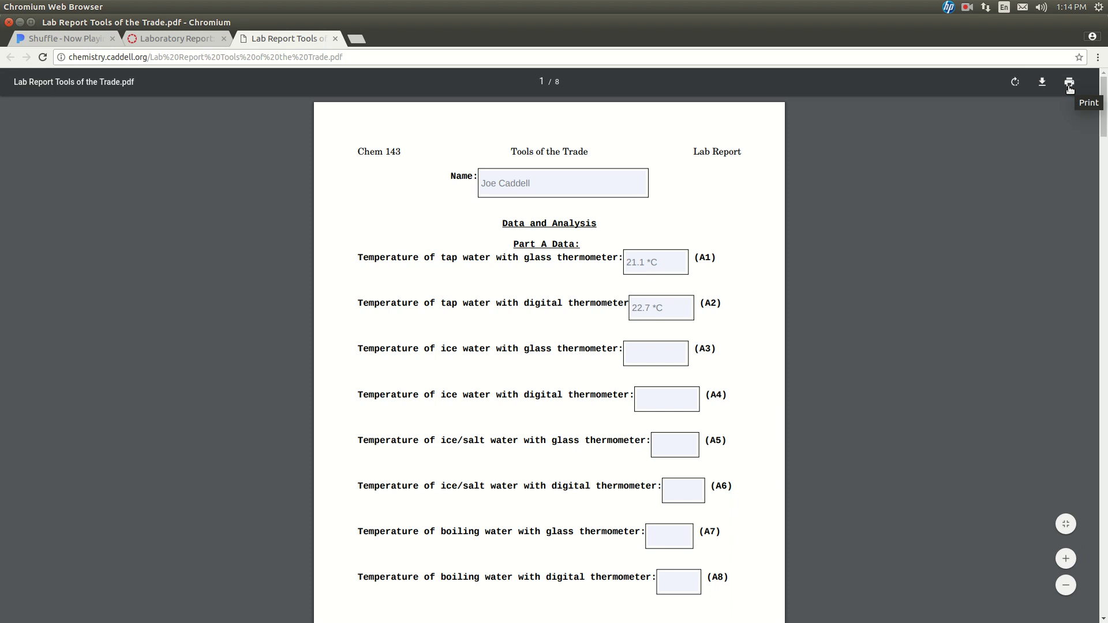
Step: Print the filled-in lab report with the destination set to Save as PDF
{"action": "left_click", "coordinate": [1069, 84]}
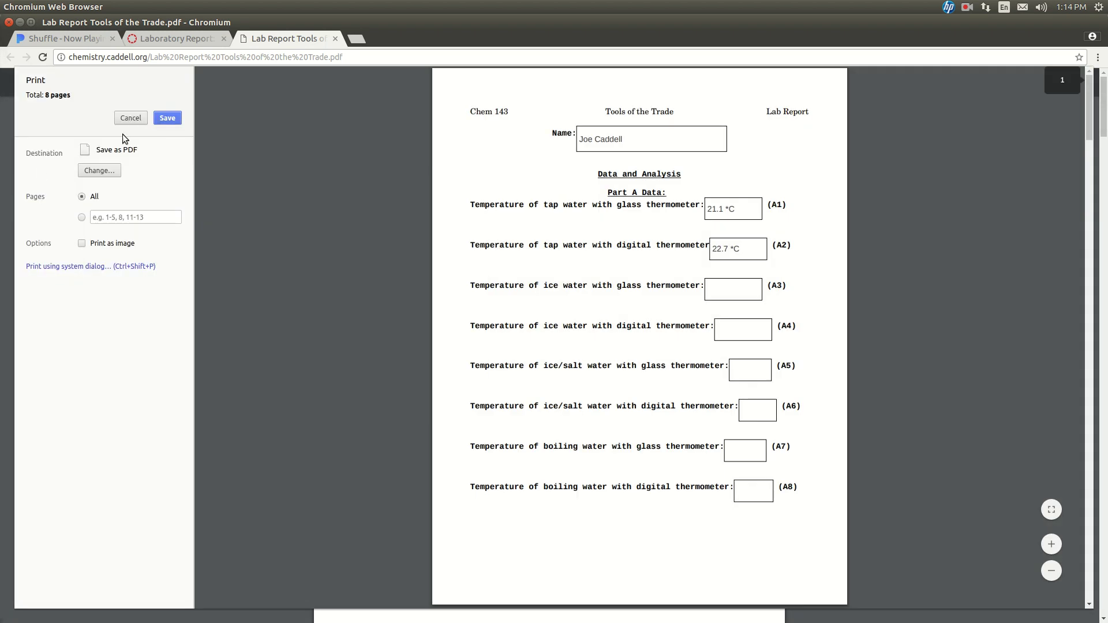
{"action": "left_click", "coordinate": [107, 170]}
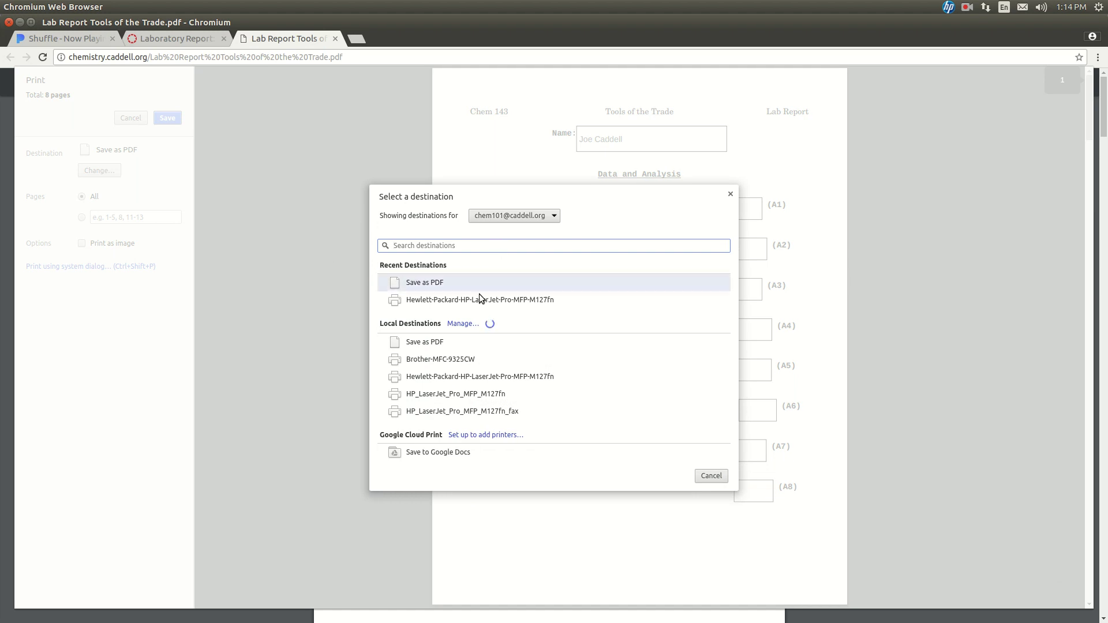
{"action": "left_click", "coordinate": [470, 301]}
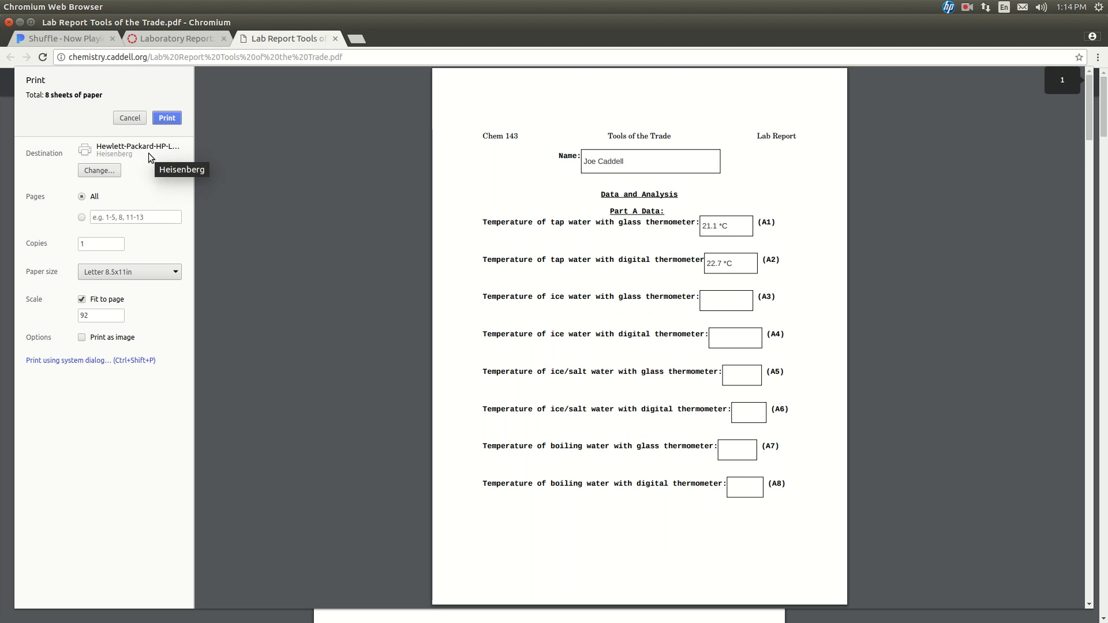
{"action": "left_click", "coordinate": [95, 176]}
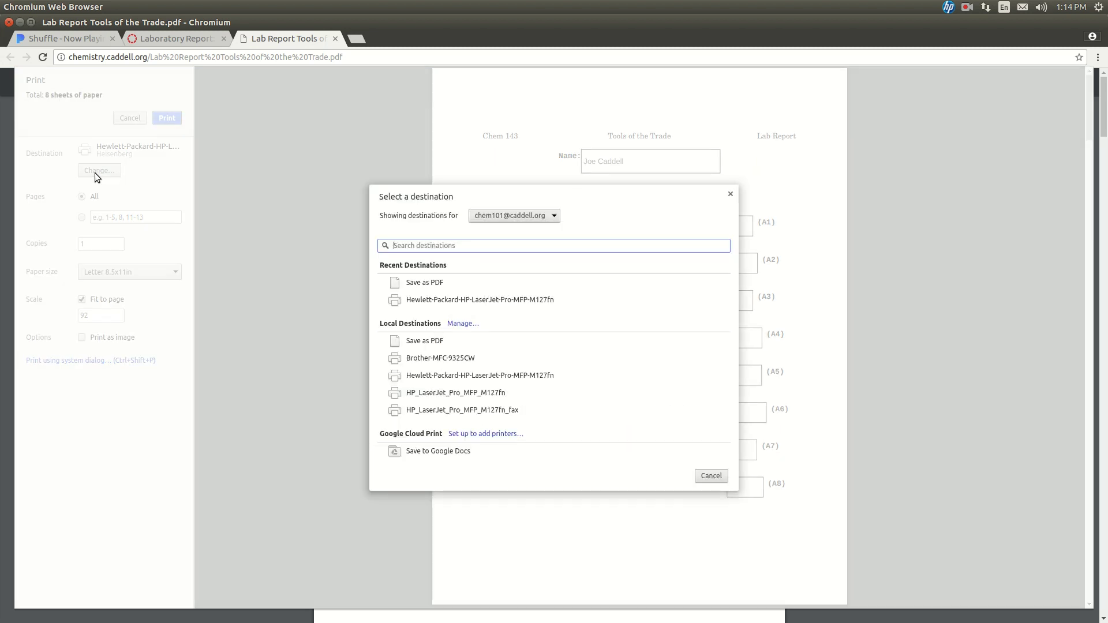
{"action": "left_click", "coordinate": [434, 286]}
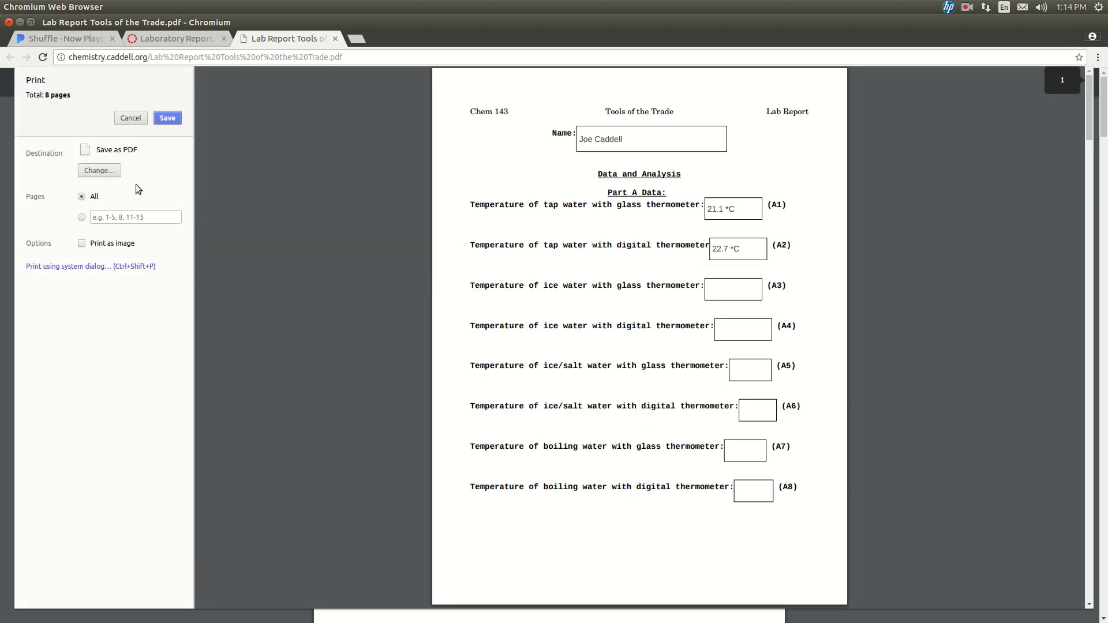
Step: Save it as Lab Report Tools of the Trade.pdf in the Work > Chem 143 folder
{"action": "left_click", "coordinate": [168, 117]}
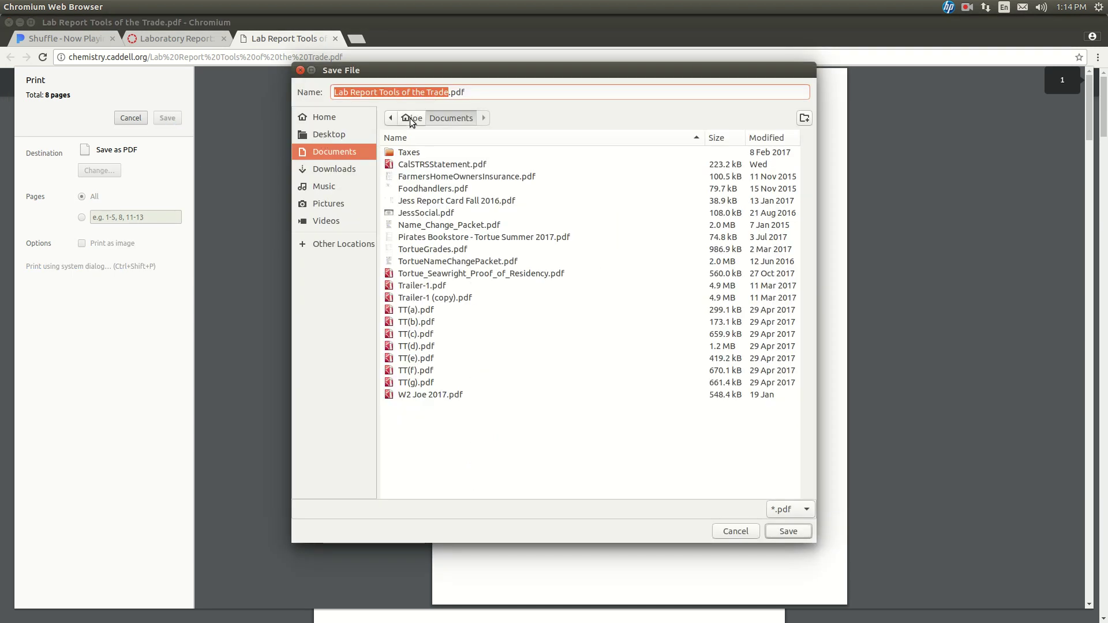
{"action": "left_click", "coordinate": [416, 119]}
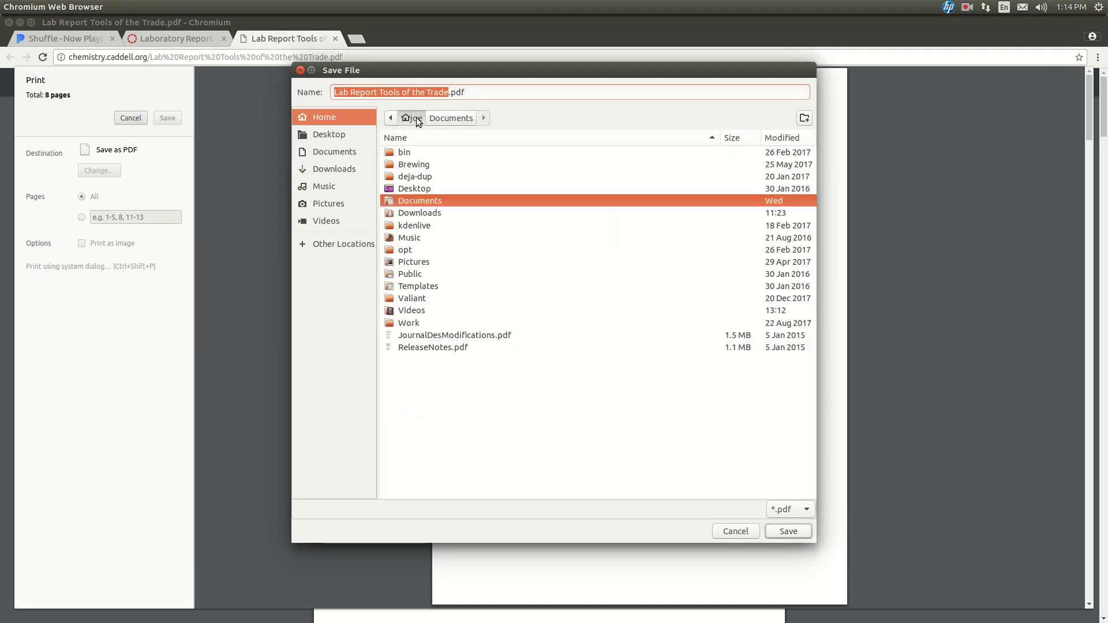
{"action": "left_click", "coordinate": [417, 323]}
{"action": "double_click", "coordinate": [416, 323]}
{"action": "double_click", "coordinate": [408, 215]}
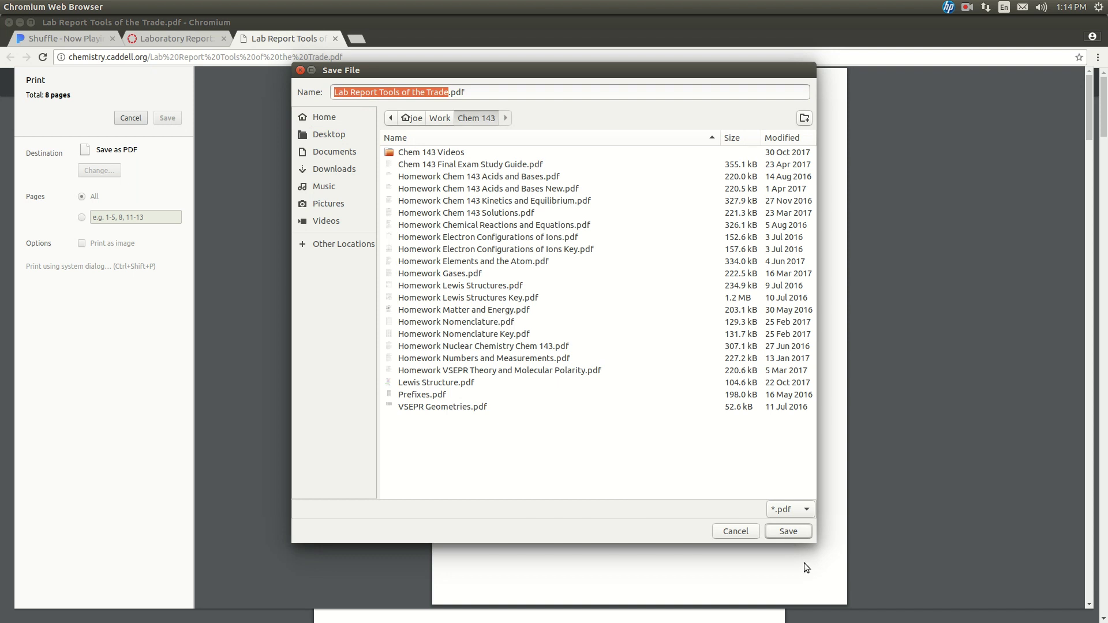
{"action": "left_click", "coordinate": [777, 527]}
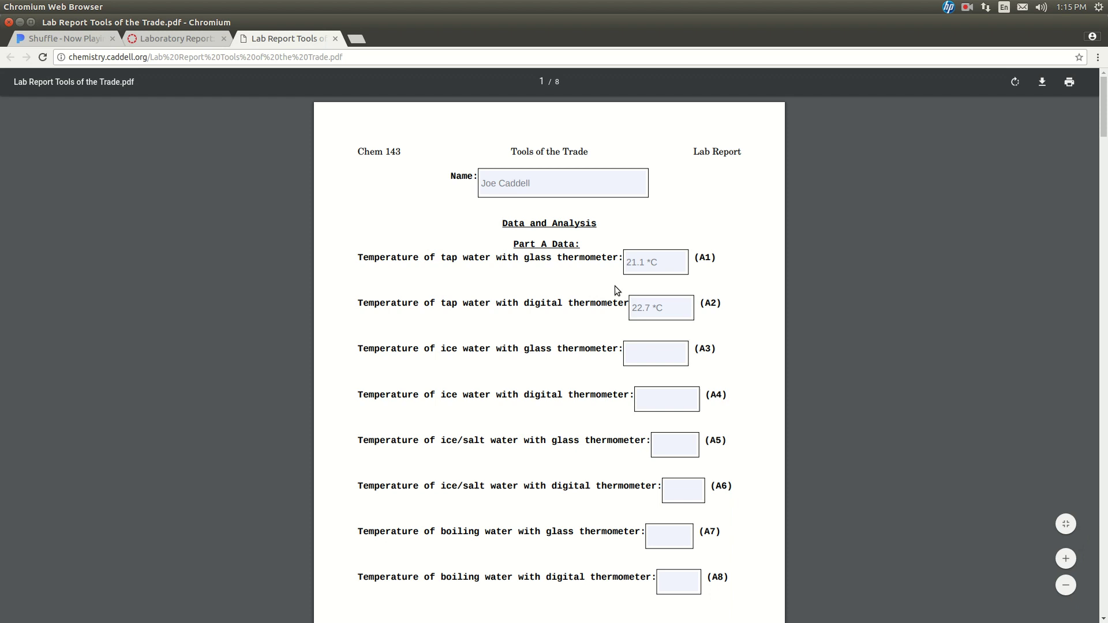
Step: Start a resubmission on the Canvas assignment and browse to the Work > Chem 143 folder
{"action": "left_click", "coordinate": [185, 38]}
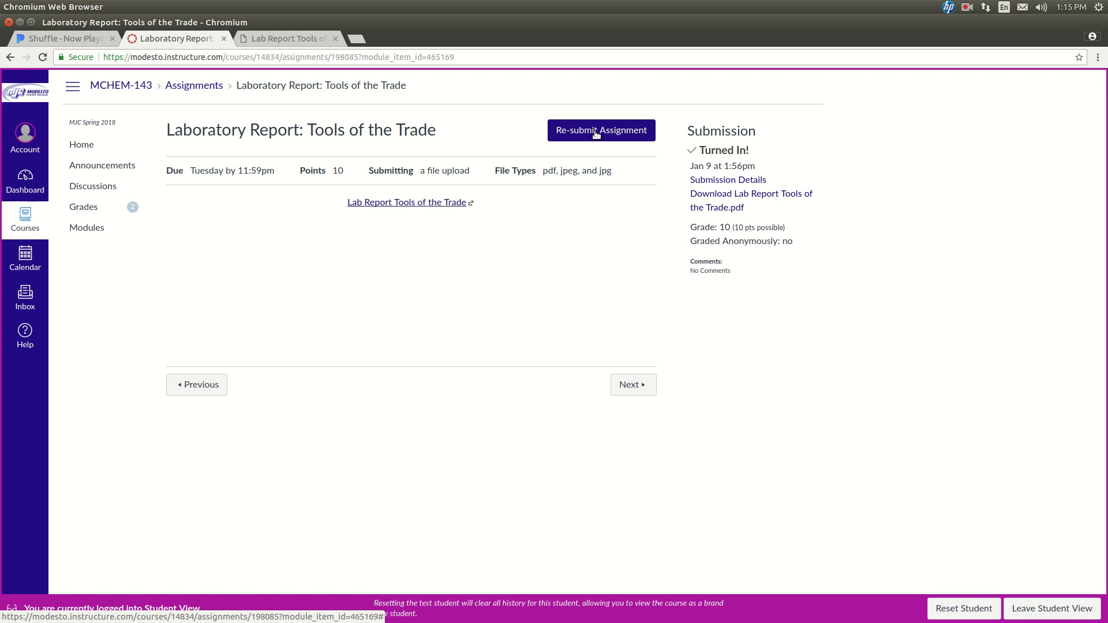
{"action": "left_click", "coordinate": [596, 134]}
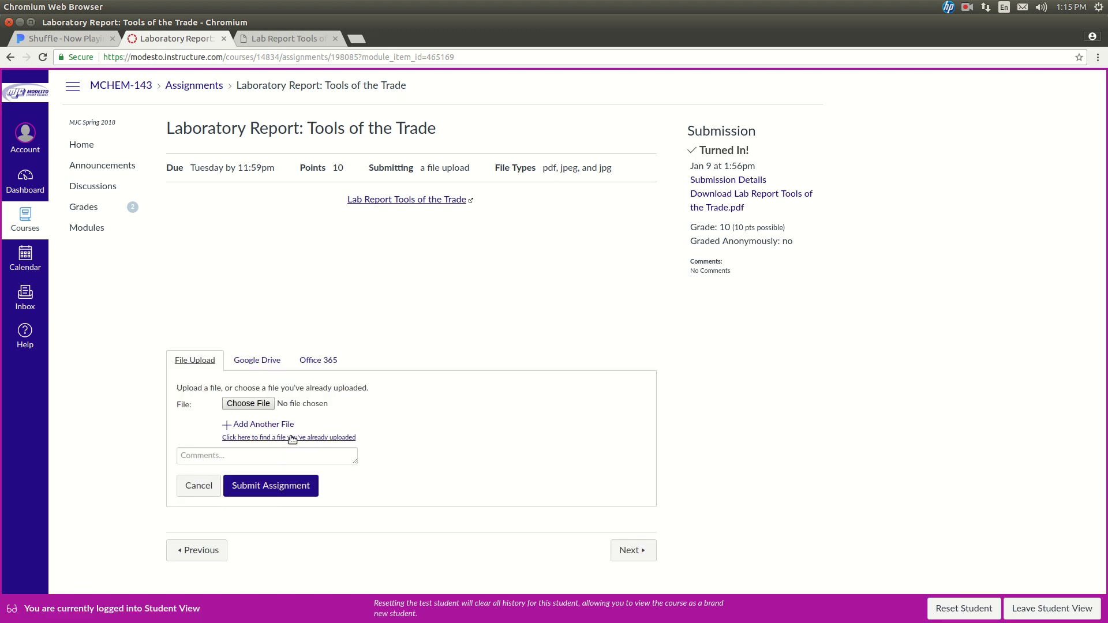
{"action": "left_click", "coordinate": [259, 408]}
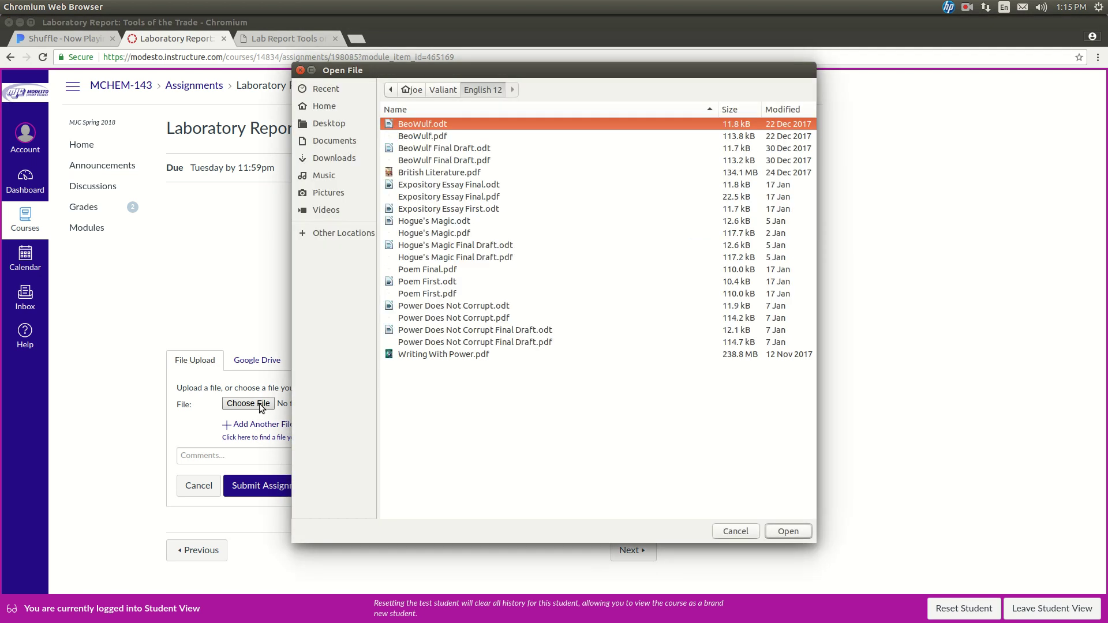
{"action": "left_click", "coordinate": [413, 91]}
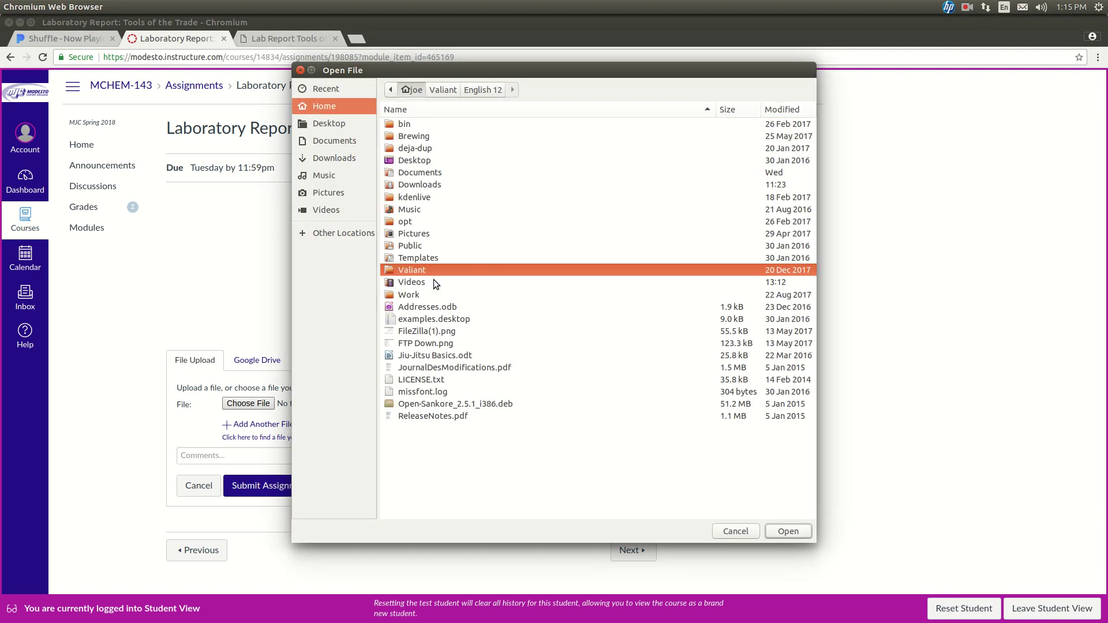
{"action": "double_click", "coordinate": [420, 293]}
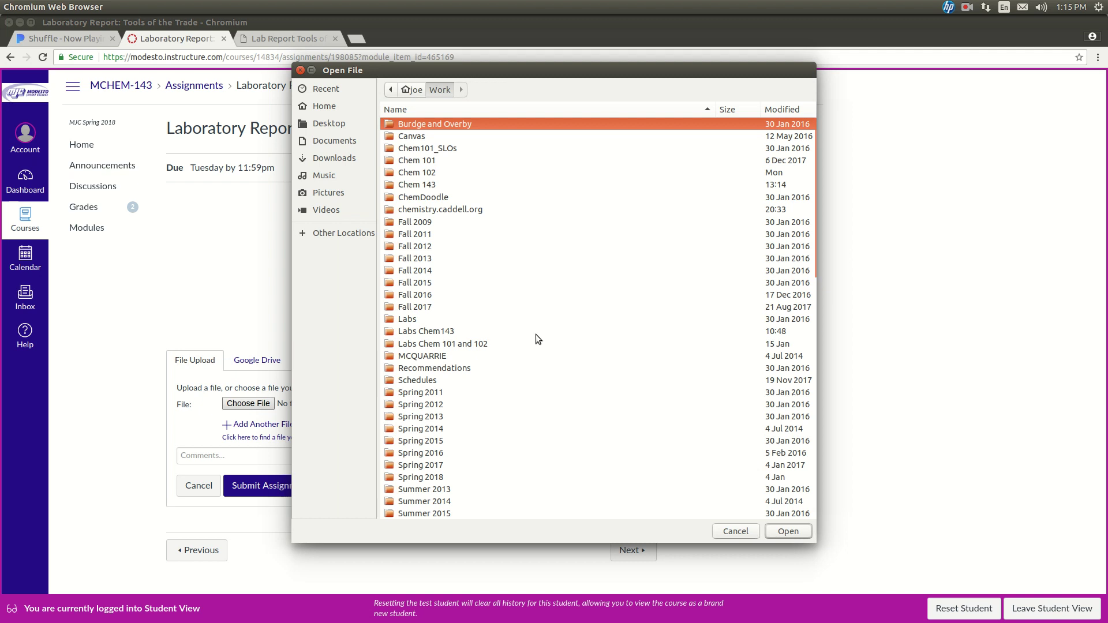
{"action": "double_click", "coordinate": [419, 185]}
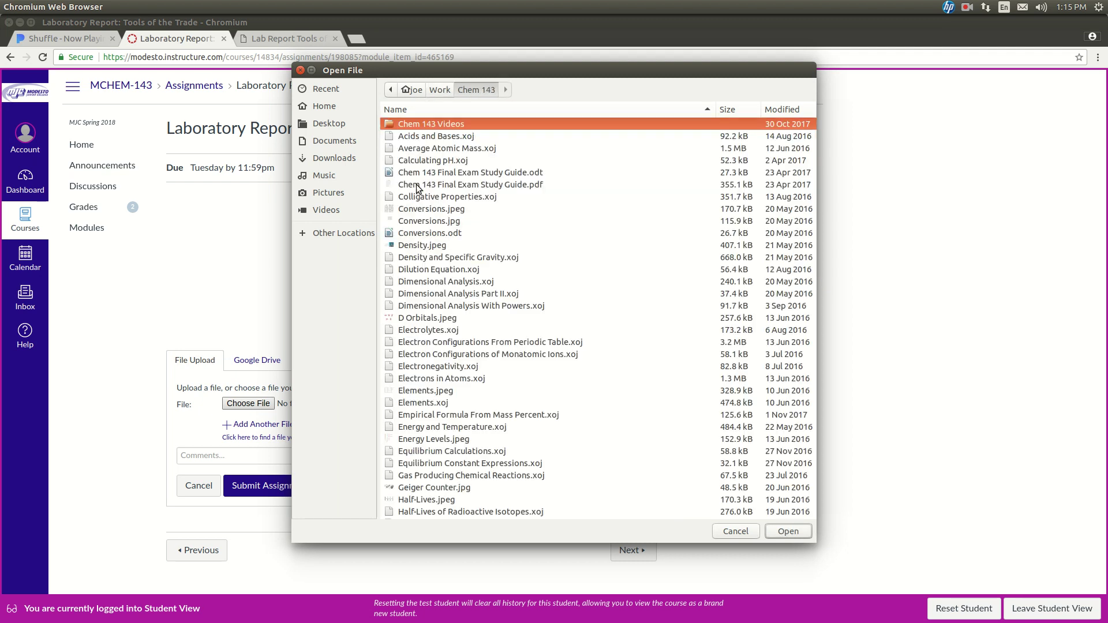
Step: Attach Lab Report Tools of the Trade.pdf and submit the assignment
{"action": "scroll", "coordinate": [468, 263], "scroll_direction": "down", "scroll_amount": 15}
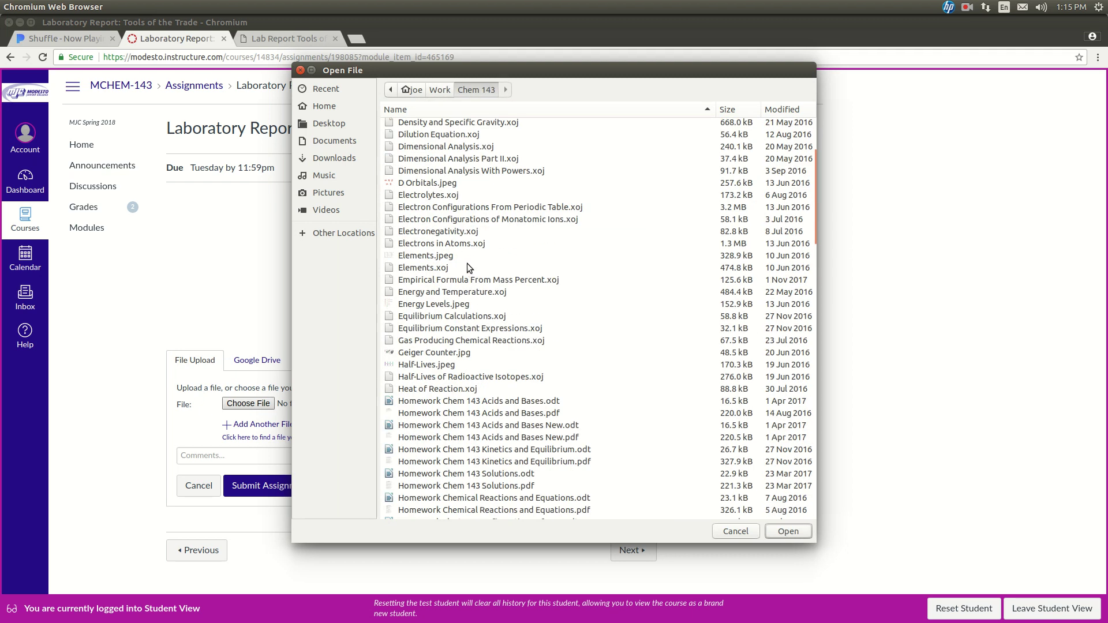
{"action": "scroll", "coordinate": [470, 271], "scroll_direction": "down", "scroll_amount": 5}
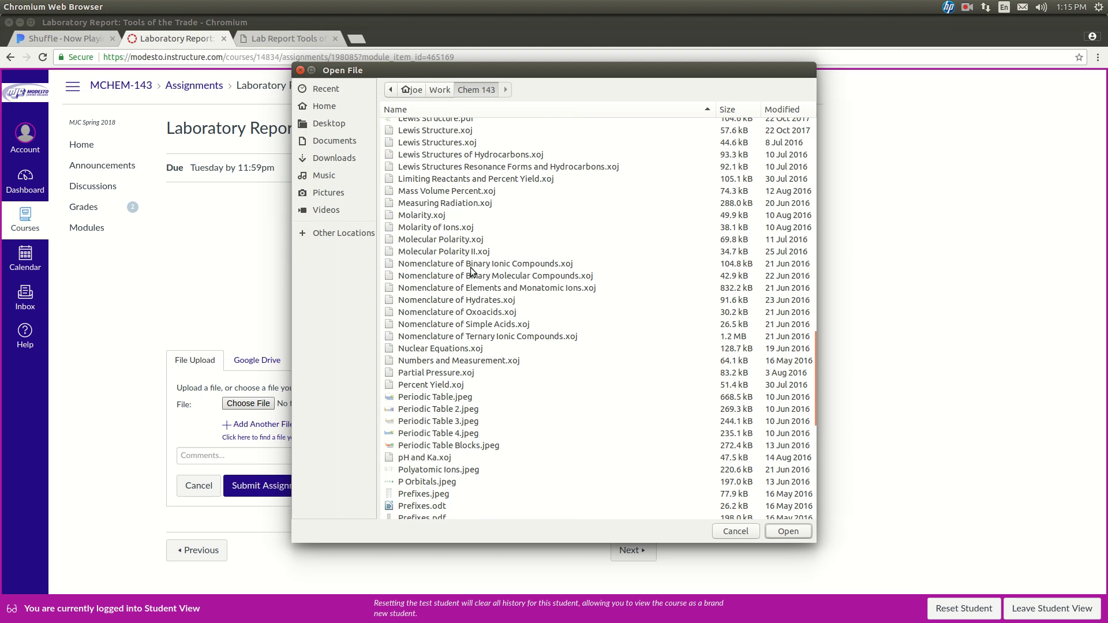
{"action": "scroll", "coordinate": [472, 271], "scroll_direction": "up", "scroll_amount": 4}
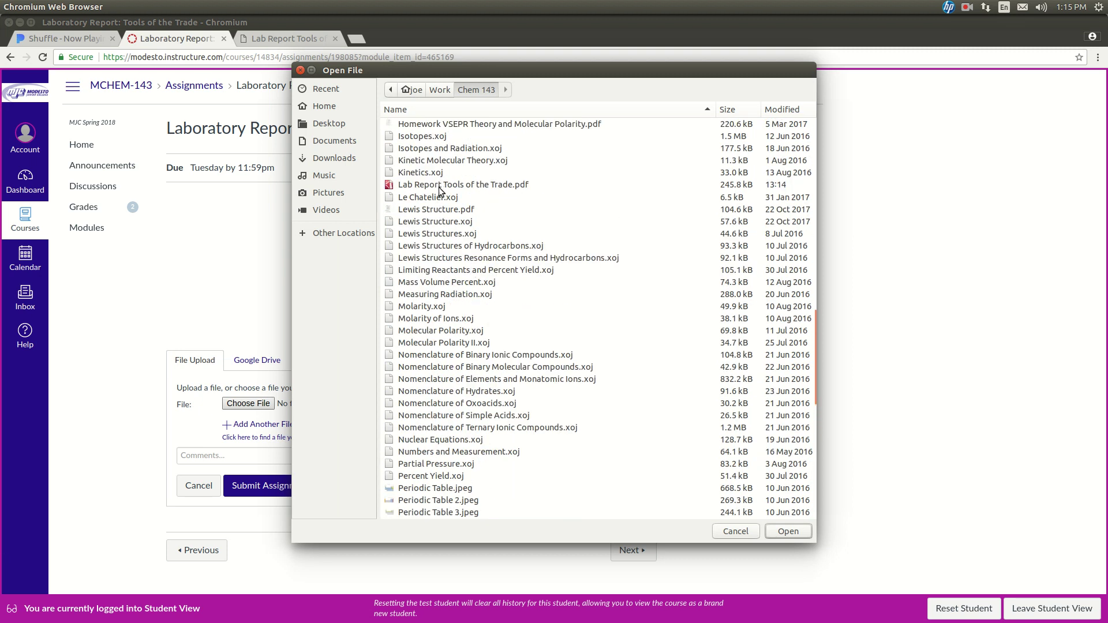
{"action": "double_click", "coordinate": [439, 188]}
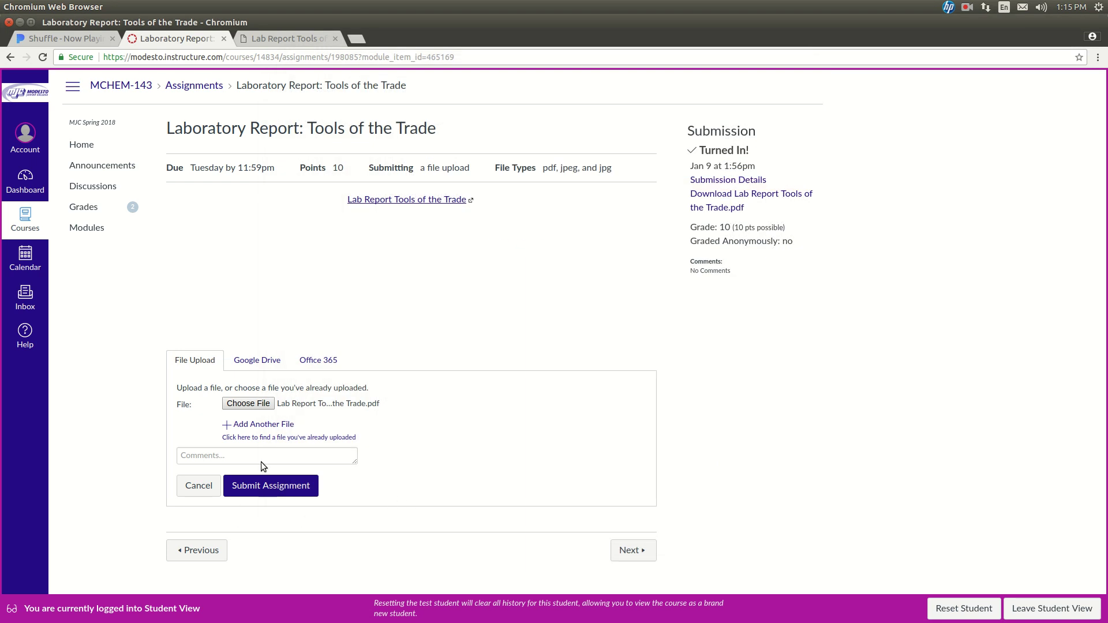
{"action": "left_click", "coordinate": [276, 490]}
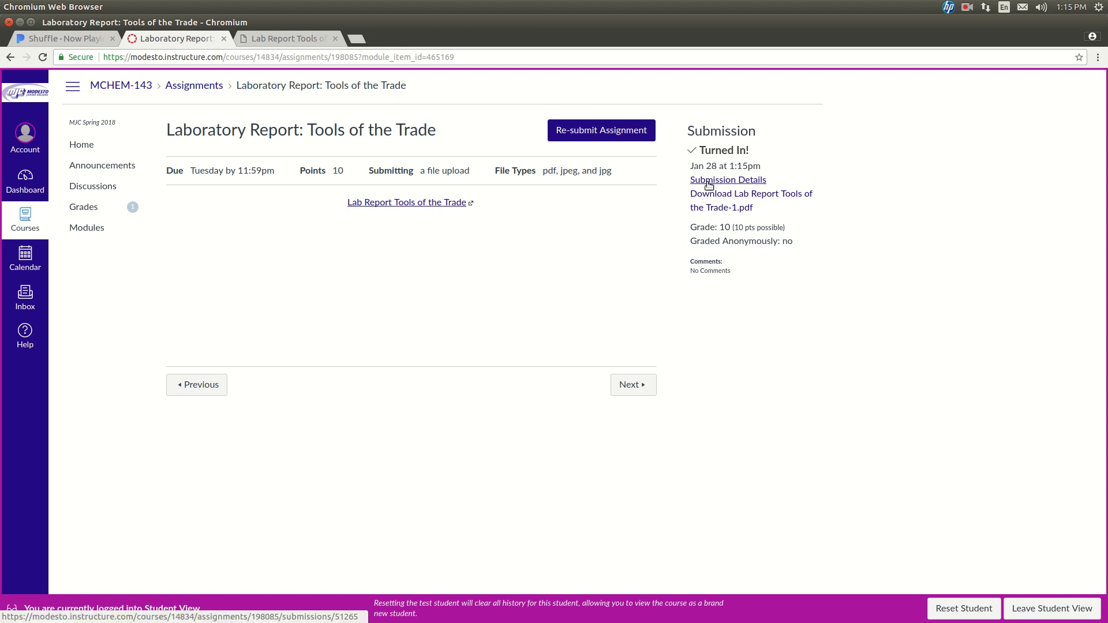
Step: View the submitted Lab Report Tools of the Trade-1.pdf in Submission Details, checking the 21.1 °C and 22.7 °C readings
{"action": "left_click", "coordinate": [708, 181]}
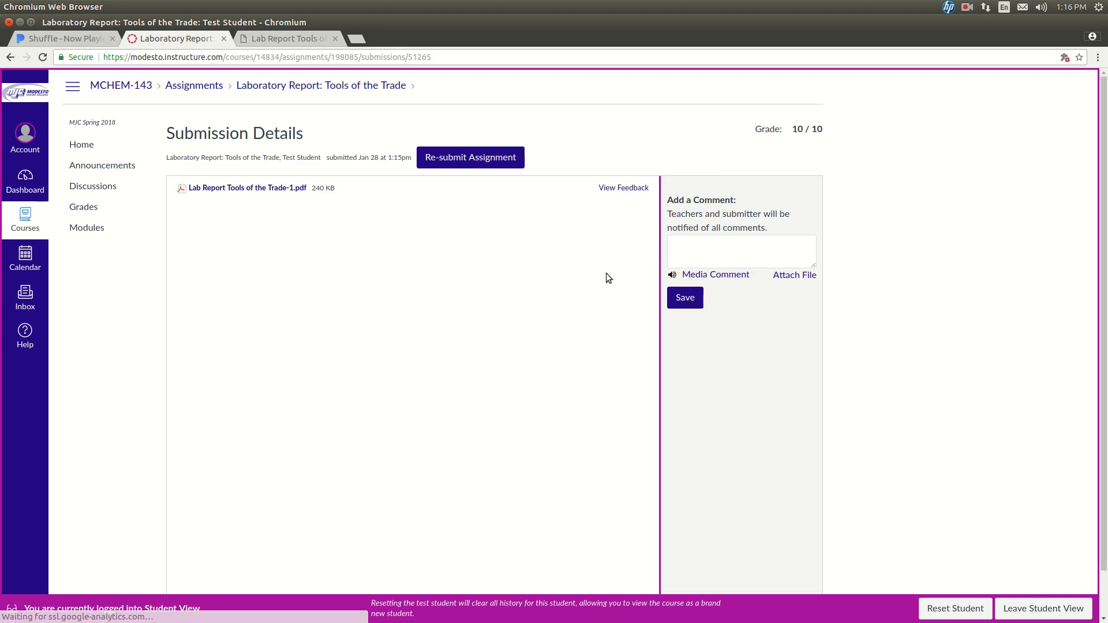
{"action": "left_click", "coordinate": [615, 191]}
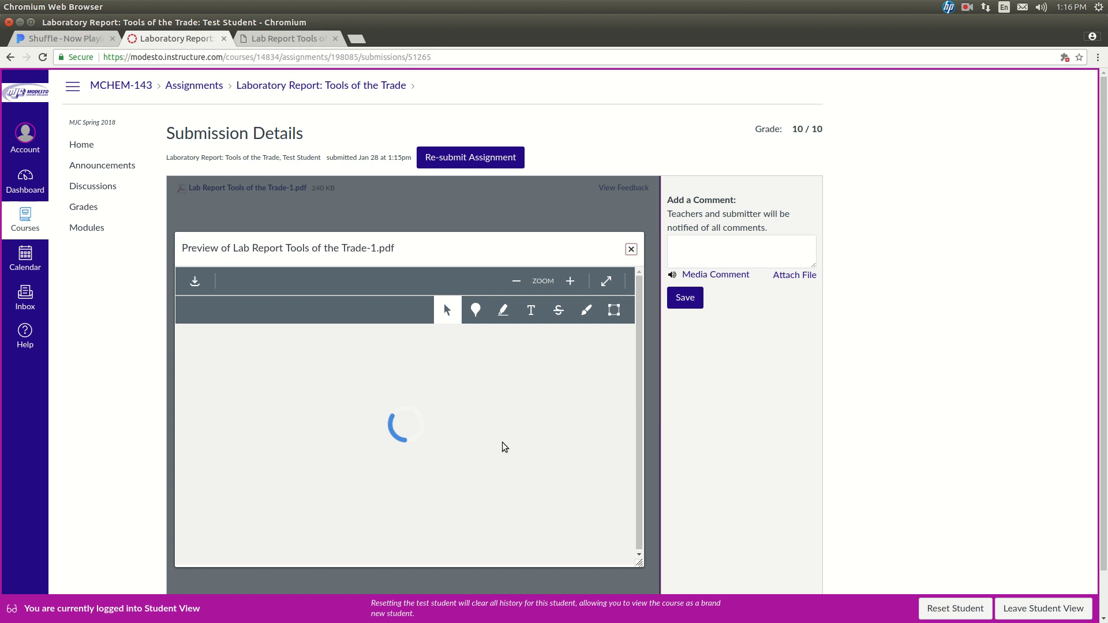
{"action": "scroll", "coordinate": [502, 441], "scroll_direction": "down", "scroll_amount": 1}
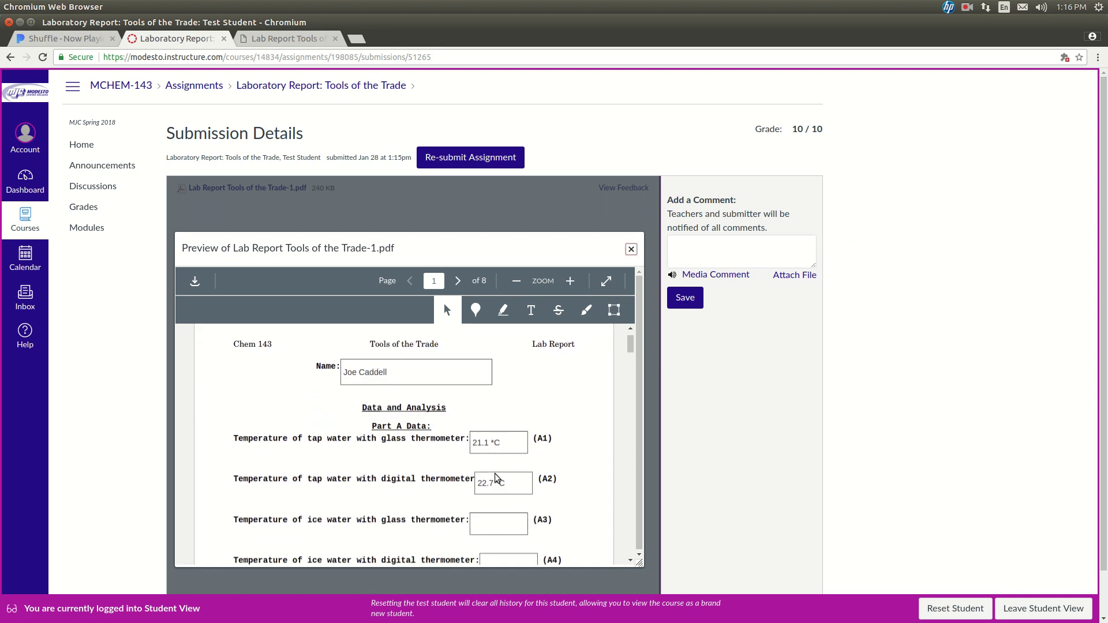
{"action": "scroll", "coordinate": [500, 467], "scroll_direction": "down", "scroll_amount": 4}
{"action": "scroll", "coordinate": [499, 458], "scroll_direction": "up", "scroll_amount": 2}
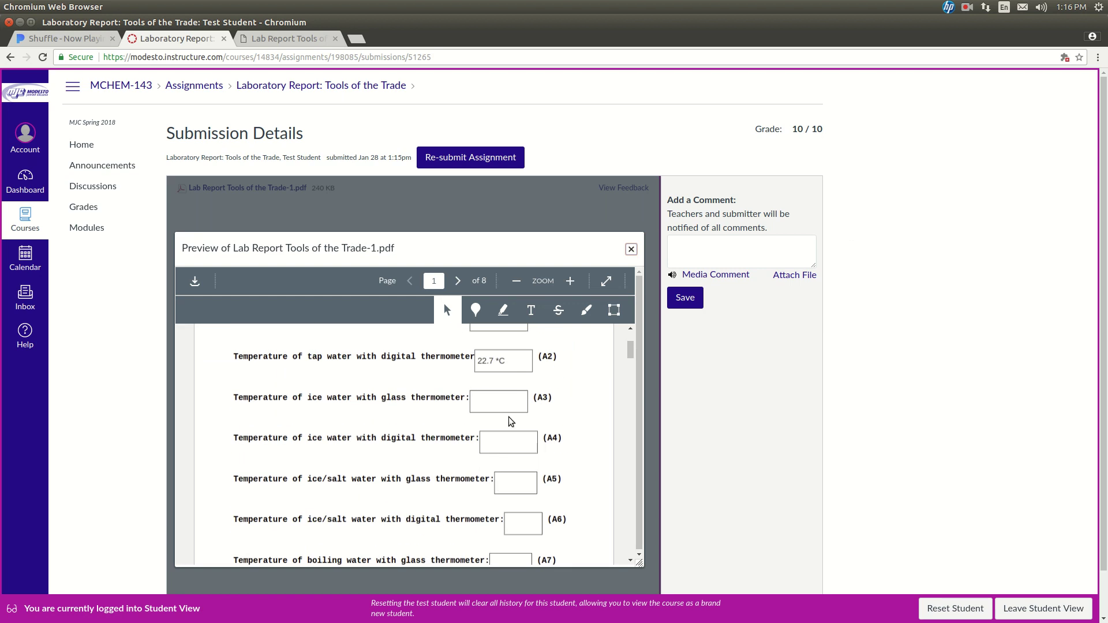